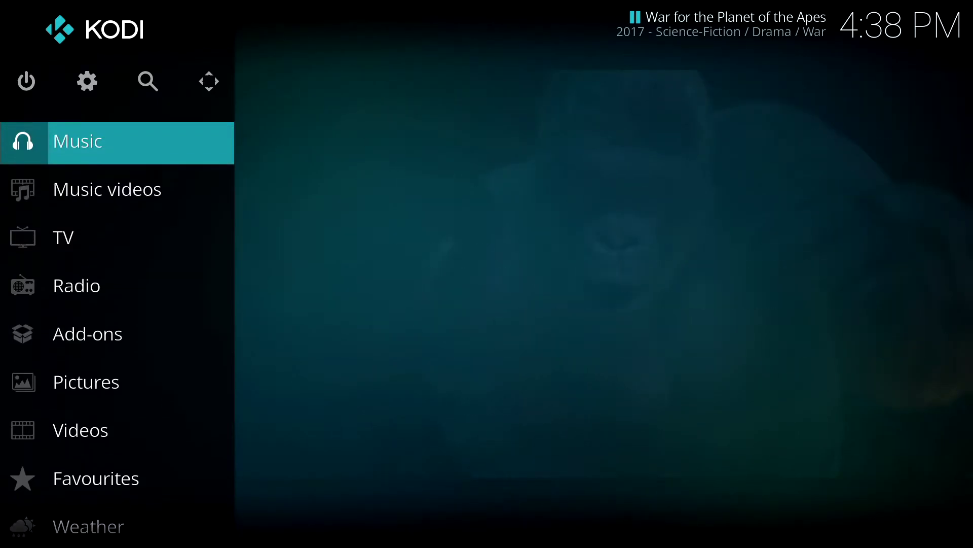
pyautogui.press('Up')
pyautogui.press('Up')
# Go to System settings' File manager and select Add source
pyautogui.press('Right')
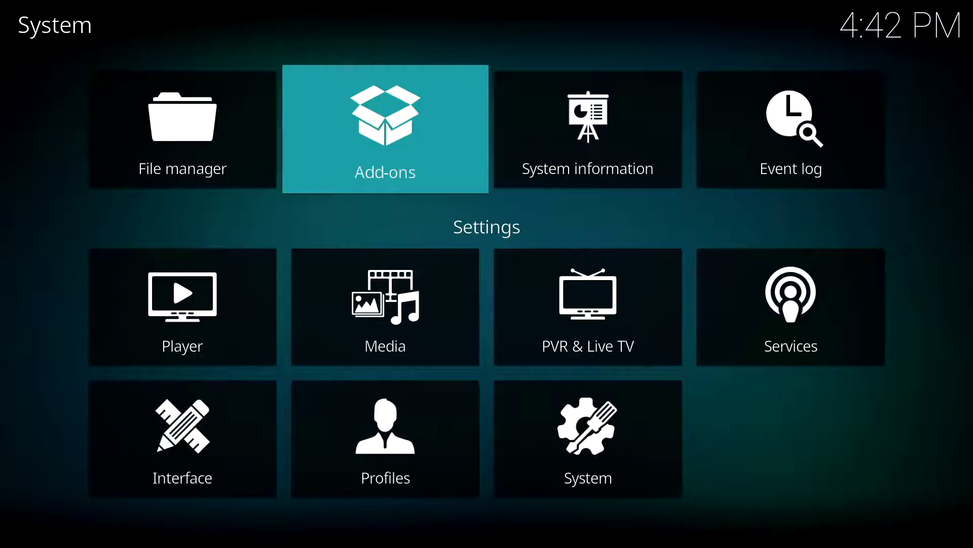
pyautogui.press('Left')
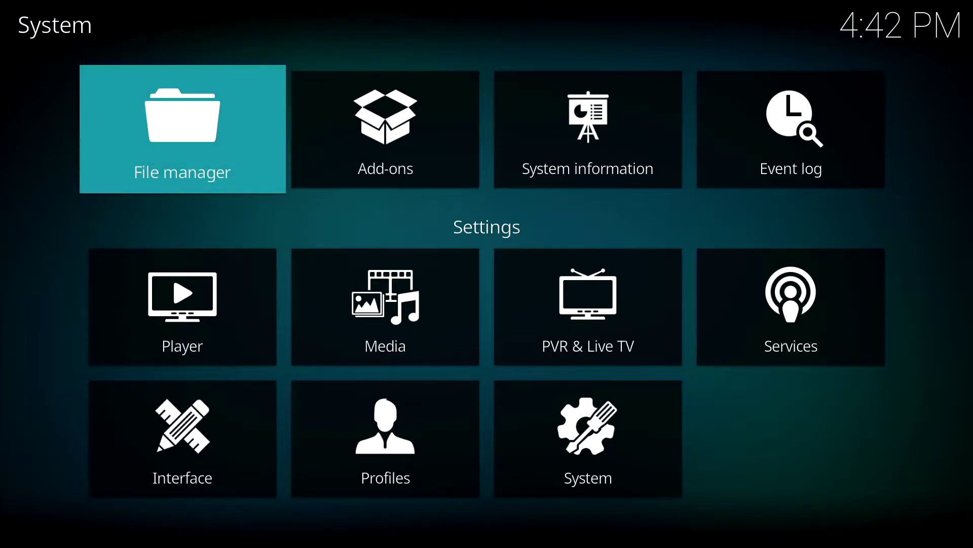
pyautogui.press('Return')
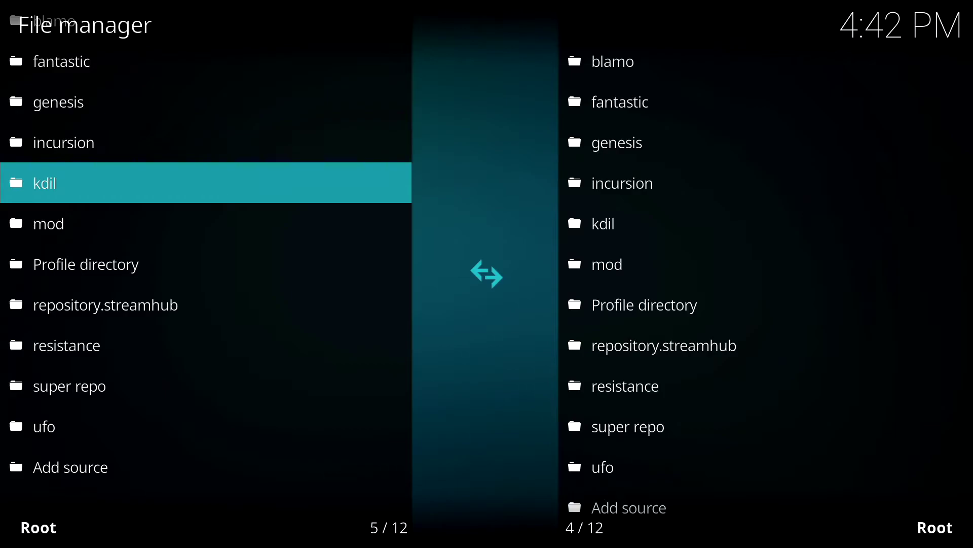
pyautogui.press('Down')
pyautogui.press('Down')
pyautogui.press('Down')
pyautogui.press('Down')
pyautogui.press('Down')
pyautogui.press('Down')
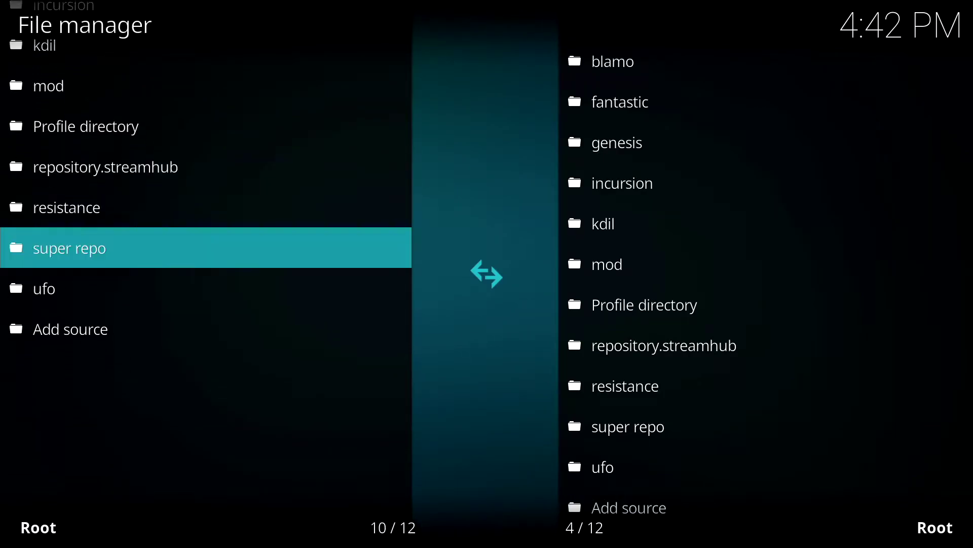
pyautogui.press('Down')
pyautogui.press('Return')
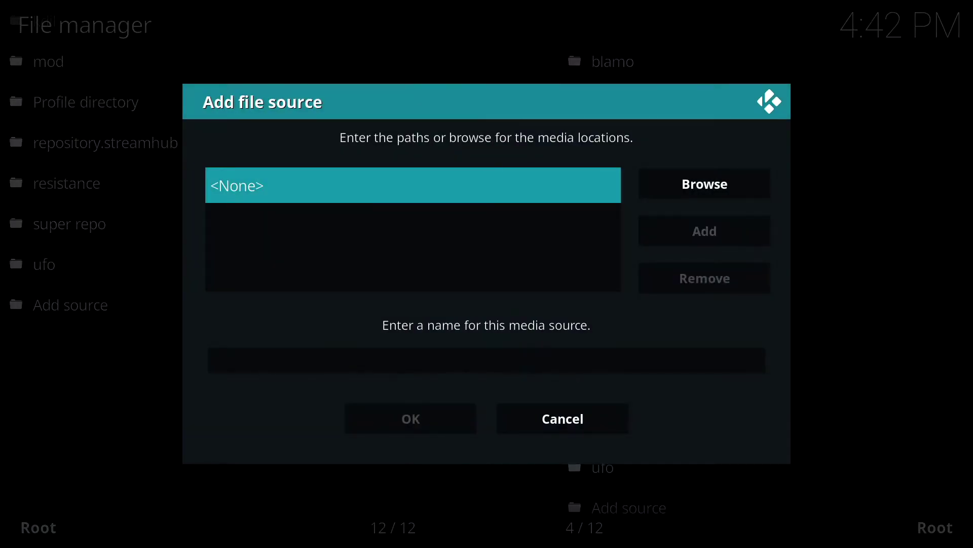
pyautogui.press('Return')
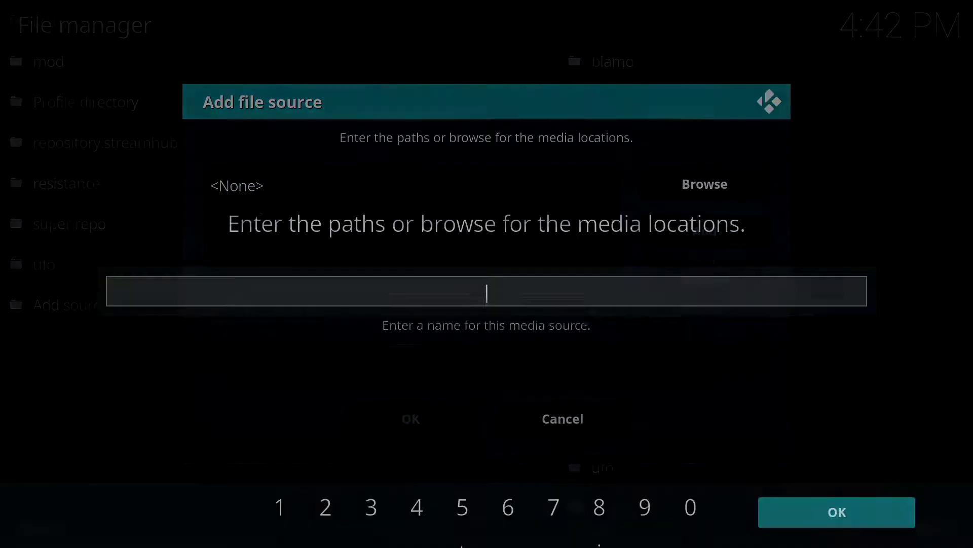
pyautogui.press('Left')
pyautogui.press('Left')
pyautogui.press('Left')
pyautogui.press('Left')
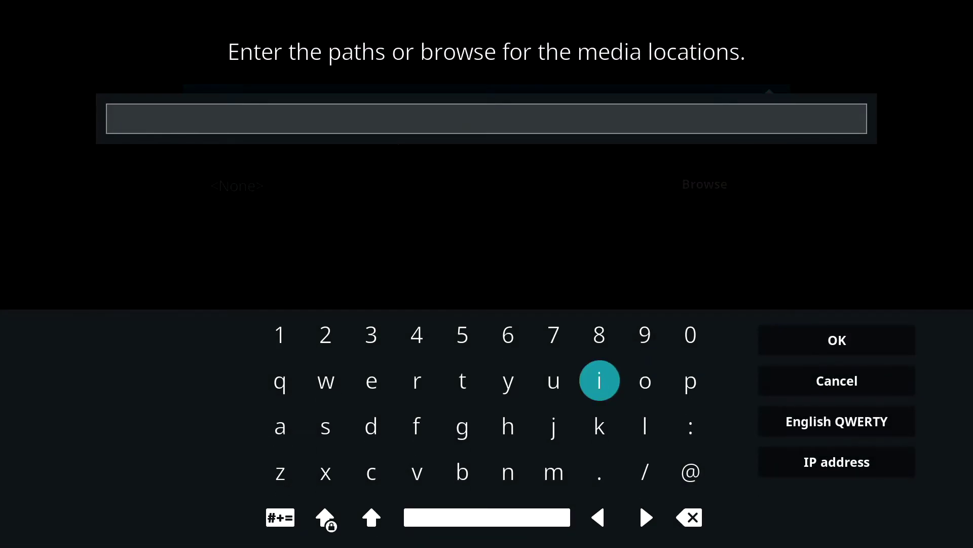
pyautogui.write('http://fusion.tvaddons.co')
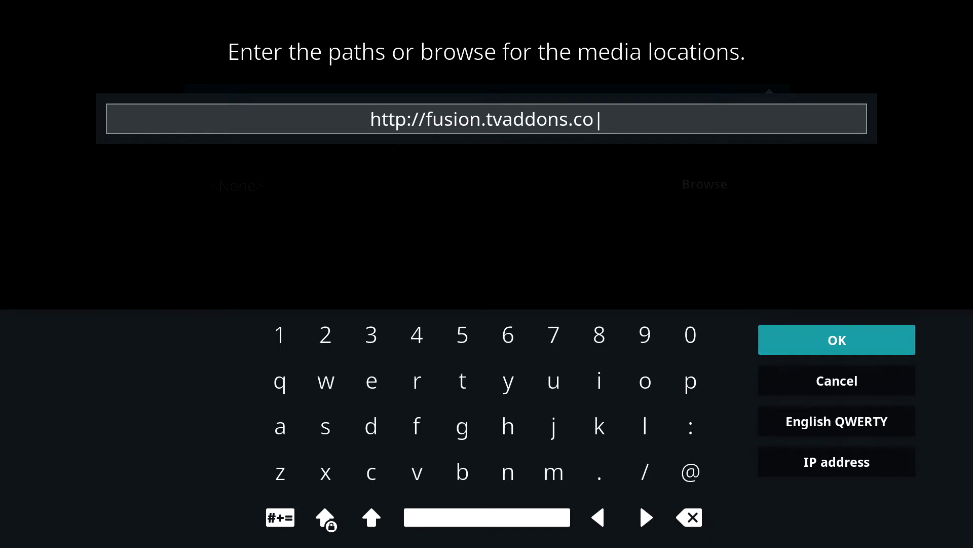
pyautogui.press('Return')
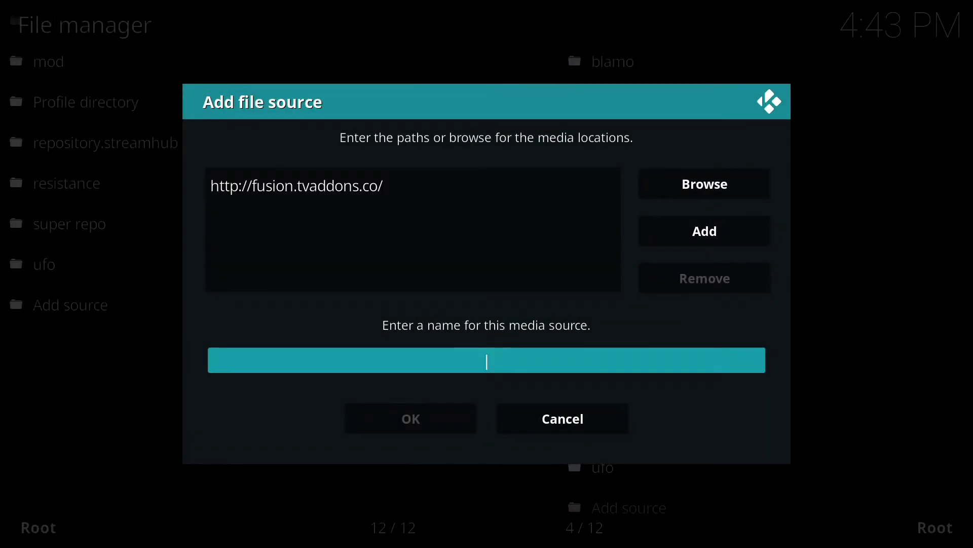
# Enter 'fusion' as the source name letter by letter and confirm it
pyautogui.press('Return')
pyautogui.press('Left')
pyautogui.press('Left')
pyautogui.press('Left')
pyautogui.press('Left')
pyautogui.press('Left')
pyautogui.press('Left')
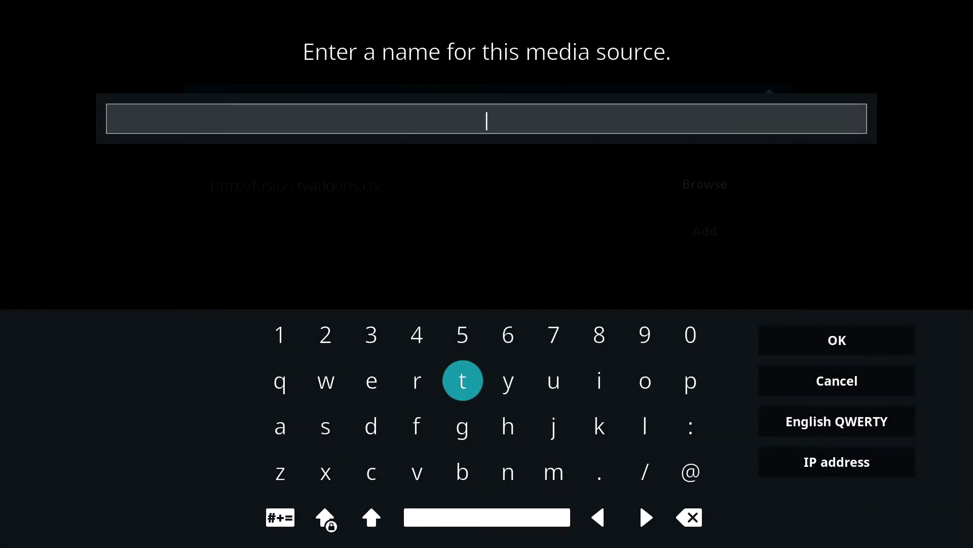
pyautogui.press('Down')
pyautogui.press('Left')
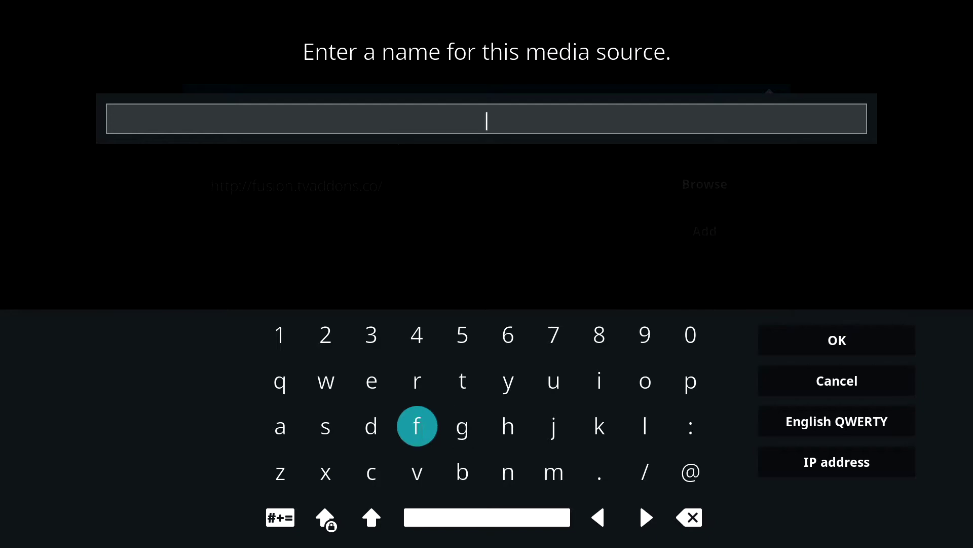
pyautogui.press('Return')
pyautogui.press('Right')
pyautogui.press('Right')
pyautogui.press('Right')
pyautogui.press('Up')
pyautogui.press('Return')
pyautogui.press('Down')
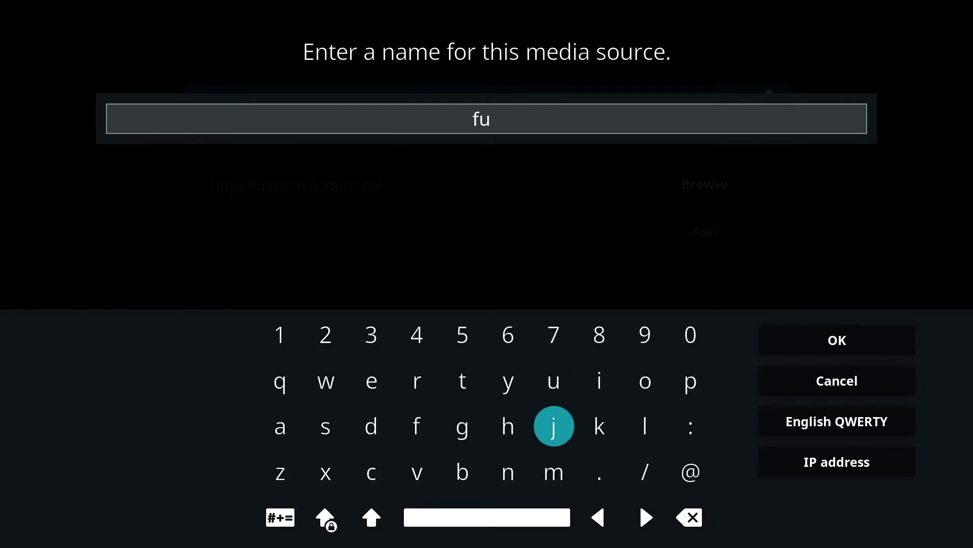
pyautogui.press('Left')
pyautogui.press('Left')
pyautogui.press('Left')
pyautogui.press('Left')
pyautogui.press('Left')
pyautogui.press('Return')
pyautogui.press('Right')
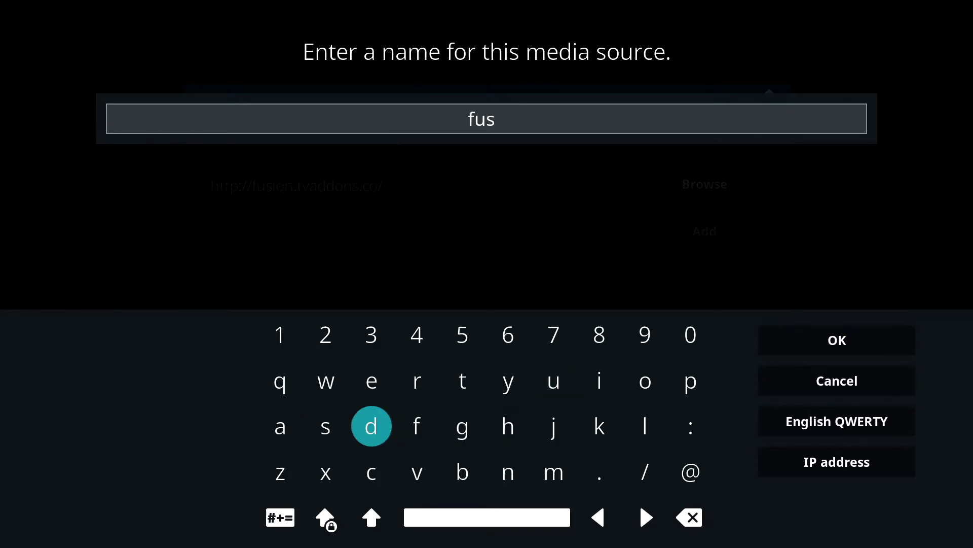
pyautogui.press('Right')
pyautogui.press('Right')
pyautogui.press('Right')
pyautogui.press('Right')
pyautogui.press('Right')
pyautogui.press('Up')
pyautogui.press('Return')
pyautogui.press('Right')
pyautogui.press('Return')
pyautogui.press('Down')
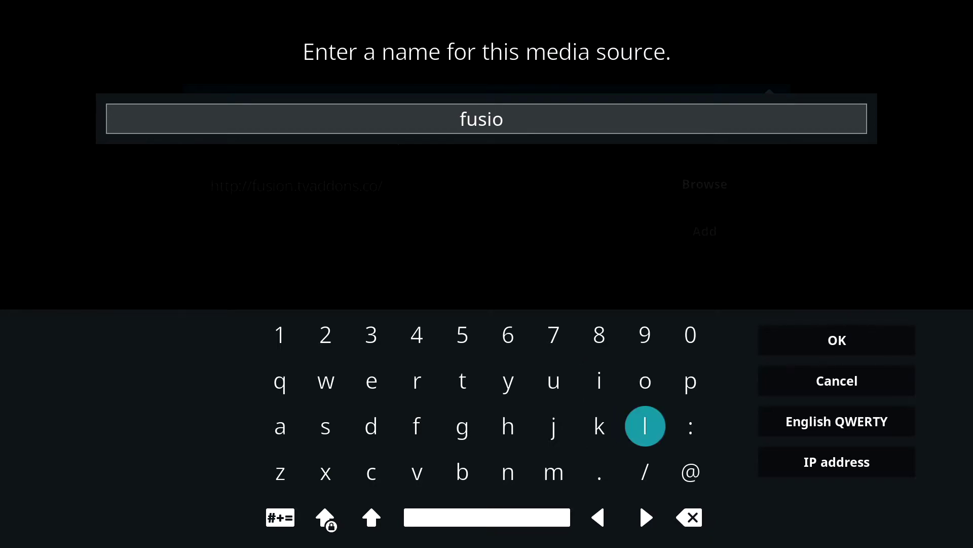
pyautogui.press('Down')
pyautogui.press('Left')
pyautogui.press('Left')
pyautogui.press('Left')
pyautogui.press('Return')
pyautogui.press('Right')
pyautogui.press('Right')
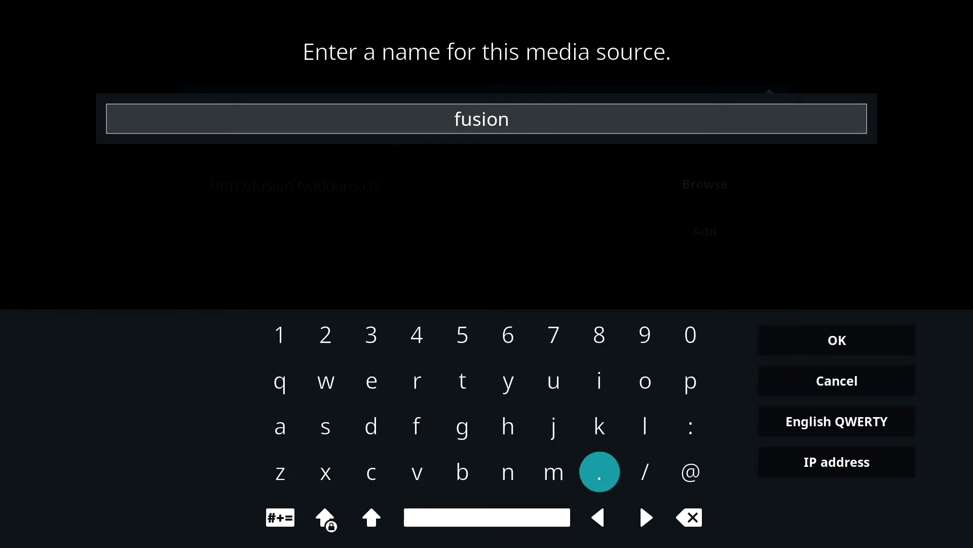
pyautogui.press('Right')
pyautogui.press('Right')
pyautogui.press('Right')
pyautogui.press('Return')
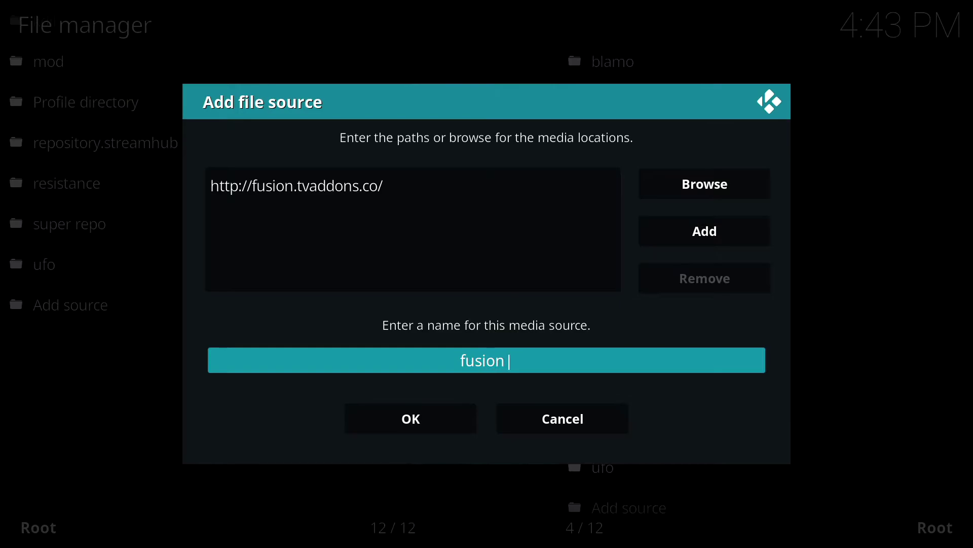
pyautogui.press('Down')
# Save the fusion source and go to Add-ons' Install from zip file
pyautogui.press('Return')
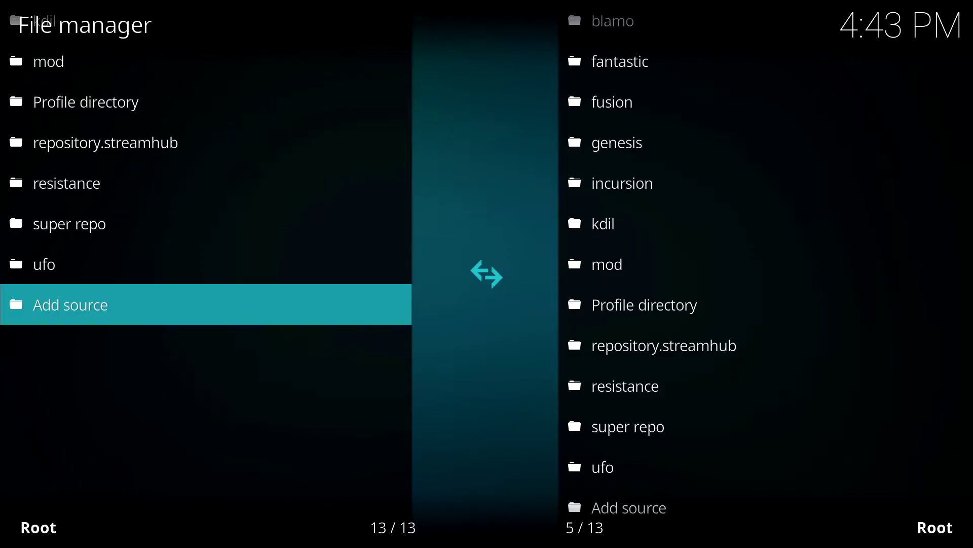
pyautogui.press('Escape')
pyautogui.press('Right')
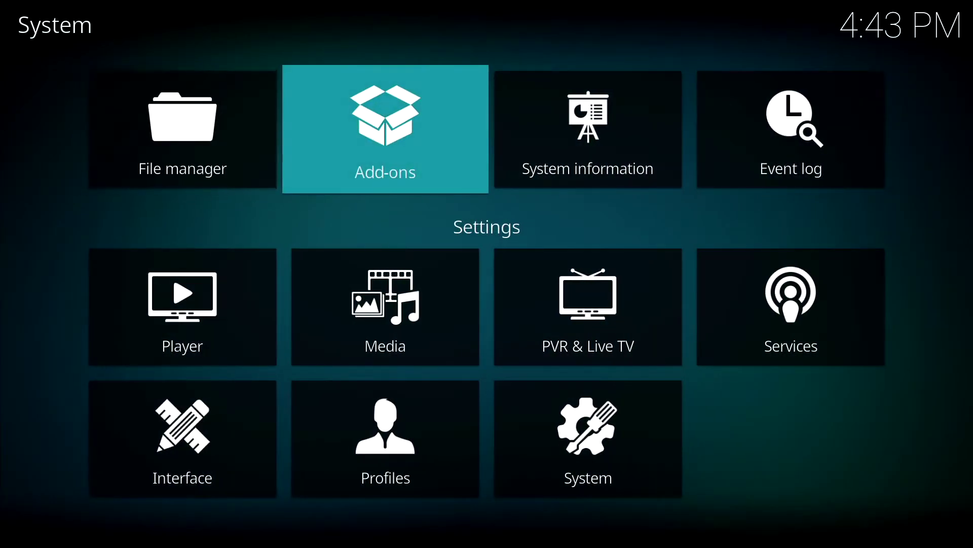
pyautogui.press('Return')
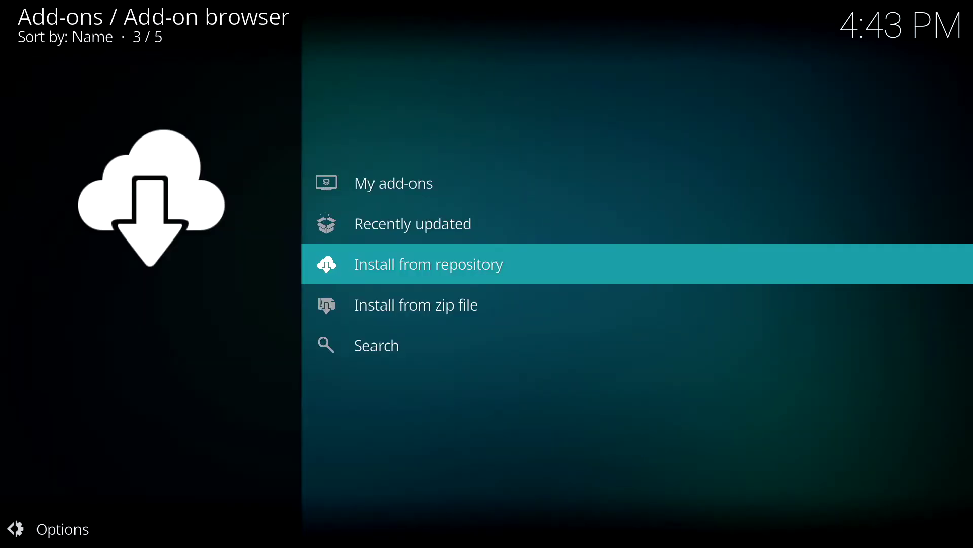
pyautogui.press('Down')
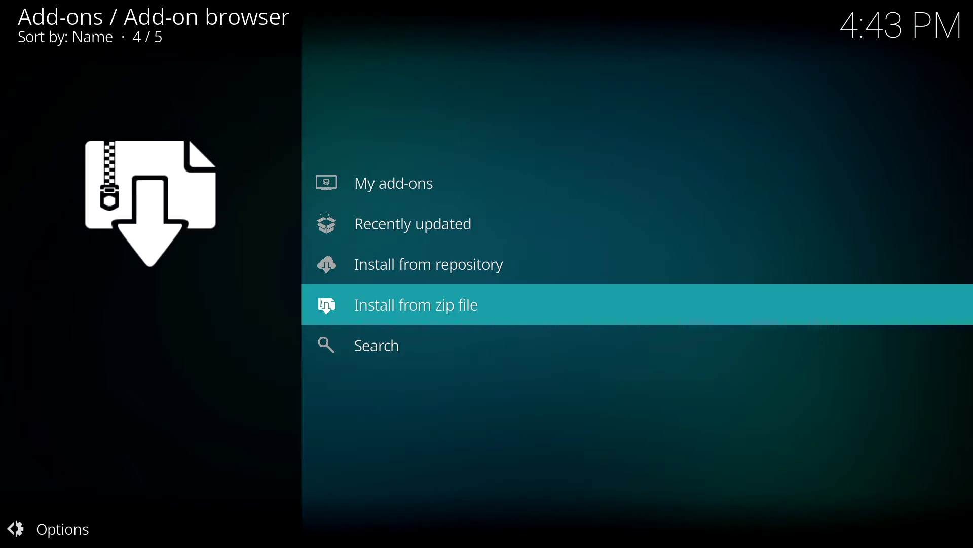
pyautogui.press('Return')
# Install repository.xbmchub-3.0.0.zip from fusion > kodi-repos > english
pyautogui.press('Down')
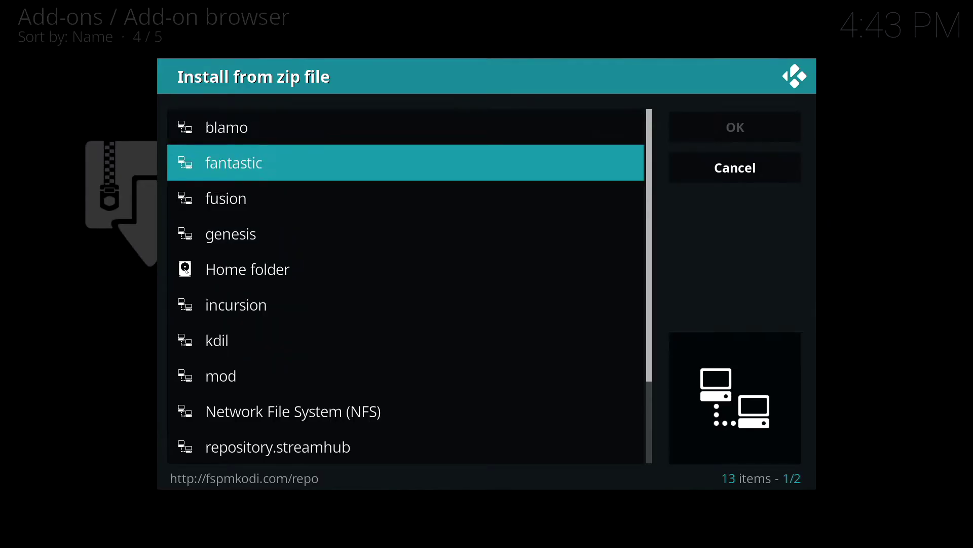
pyautogui.press('Down')
pyautogui.press('Return')
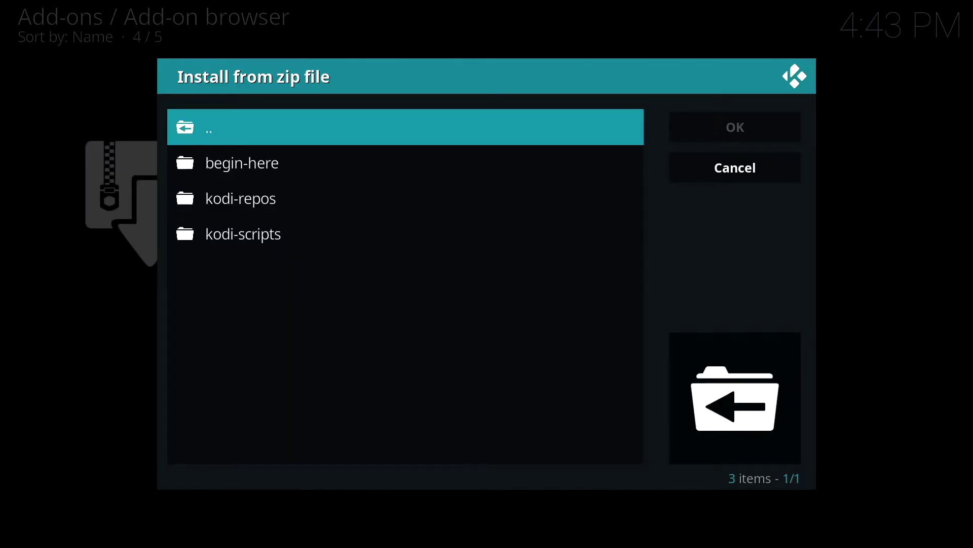
pyautogui.press('Down')
pyautogui.press('Down')
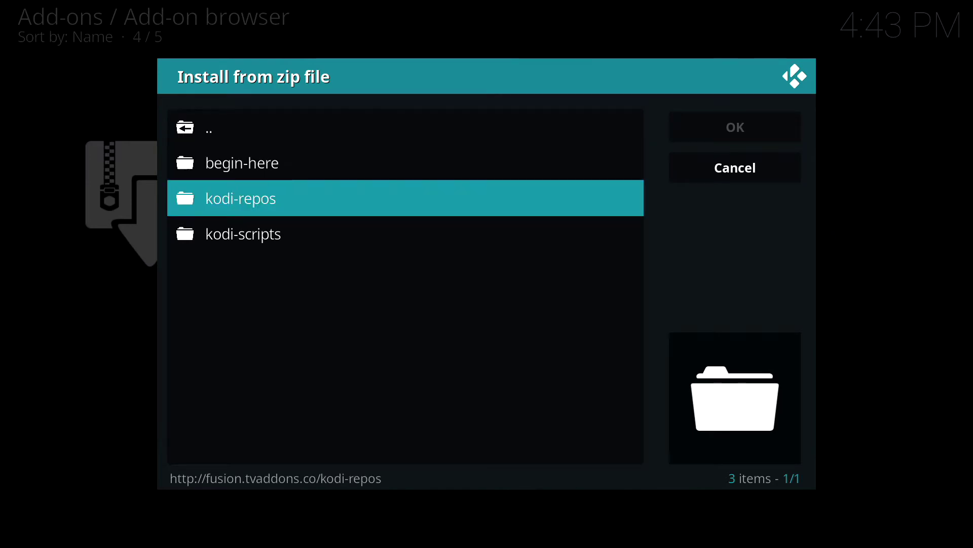
pyautogui.press('Return')
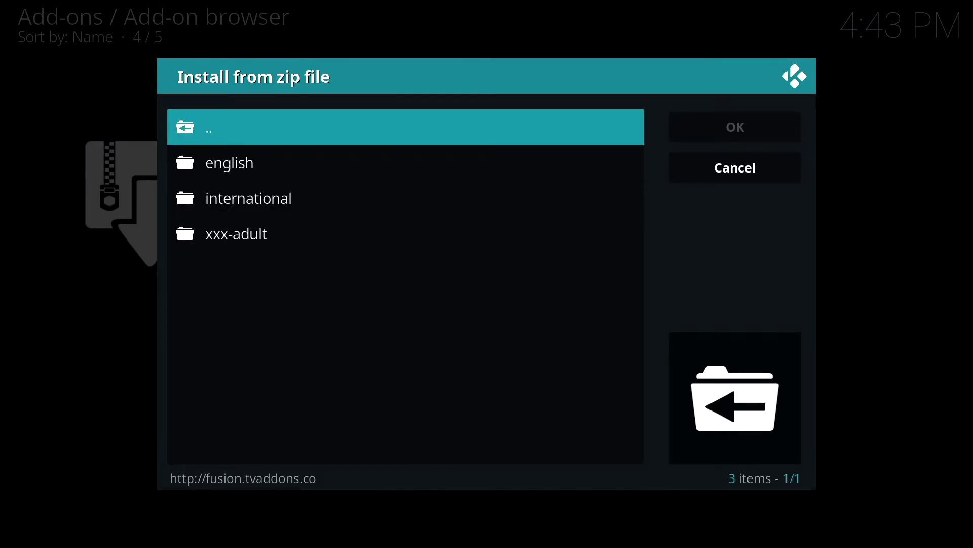
pyautogui.press('Down')
pyautogui.press('Return')
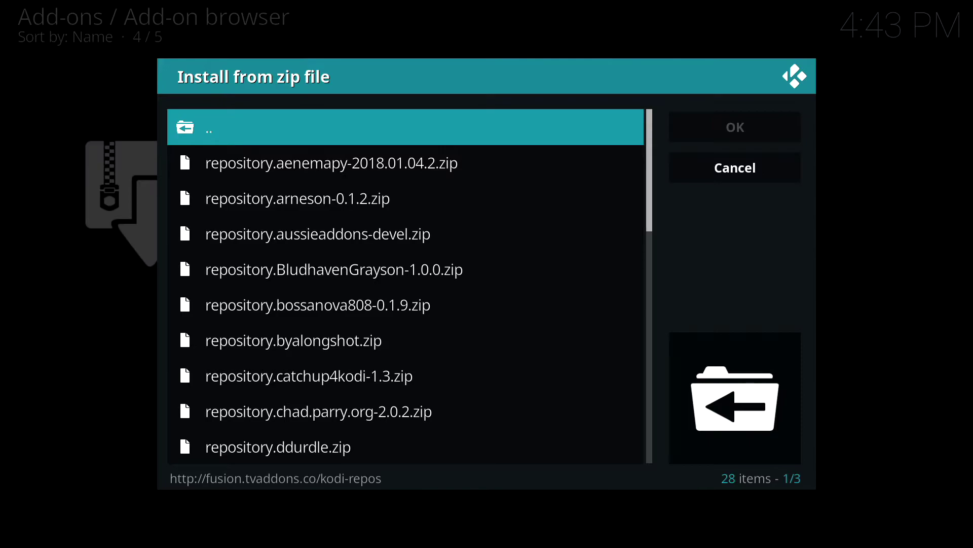
pyautogui.press('Down')
pyautogui.press('Down')
pyautogui.press('Down')
pyautogui.press('Down')
pyautogui.press('Down')
pyautogui.press('Down')
pyautogui.press('Down')
pyautogui.press('Down')
pyautogui.press('Down')
pyautogui.press('Down')
pyautogui.press('Down')
pyautogui.press('Down')
pyautogui.press('Down')
pyautogui.press('Down')
pyautogui.press('Down')
pyautogui.press('Down')
pyautogui.press('Down')
pyautogui.press('Down')
pyautogui.press('Down')
pyautogui.press('Down')
pyautogui.press('Down')
pyautogui.press('Down')
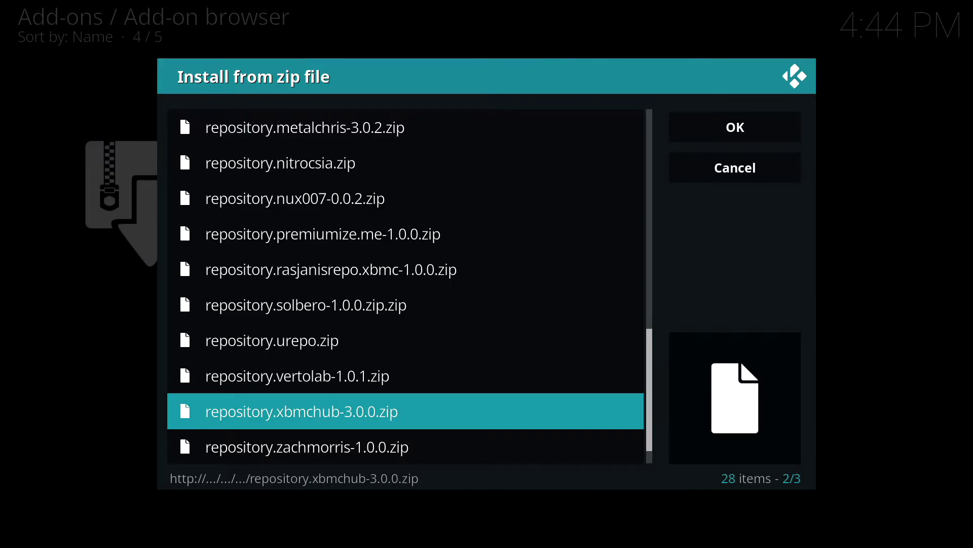
pyautogui.press('Return')
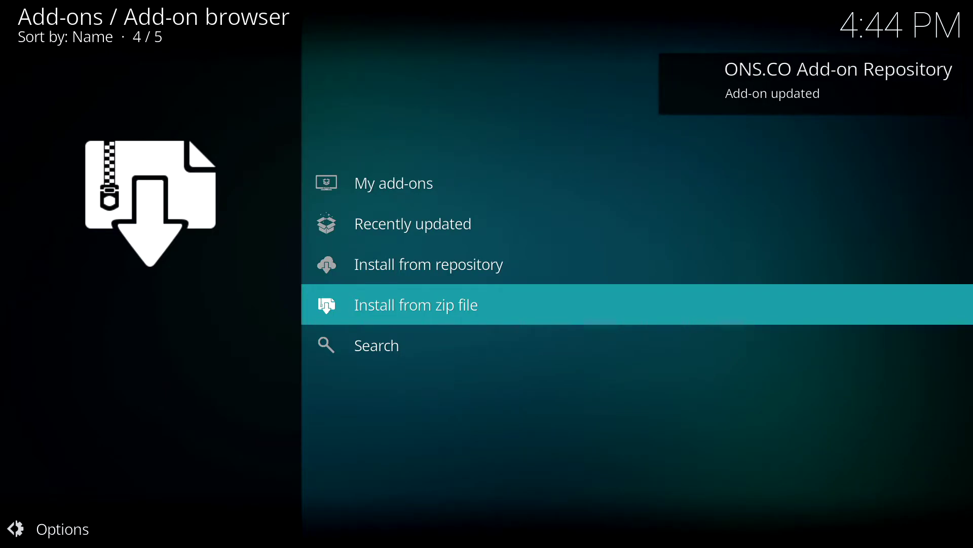
# Browse TVADDONS.CO Add-on Repository > Subtitles to the OpenSubtitles.org add-on page
pyautogui.press('Up')
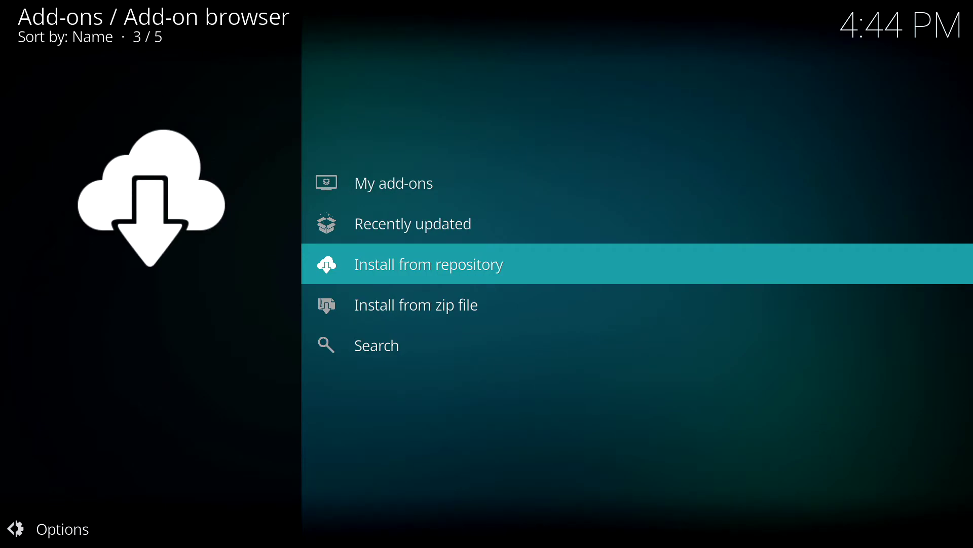
pyautogui.press('Return')
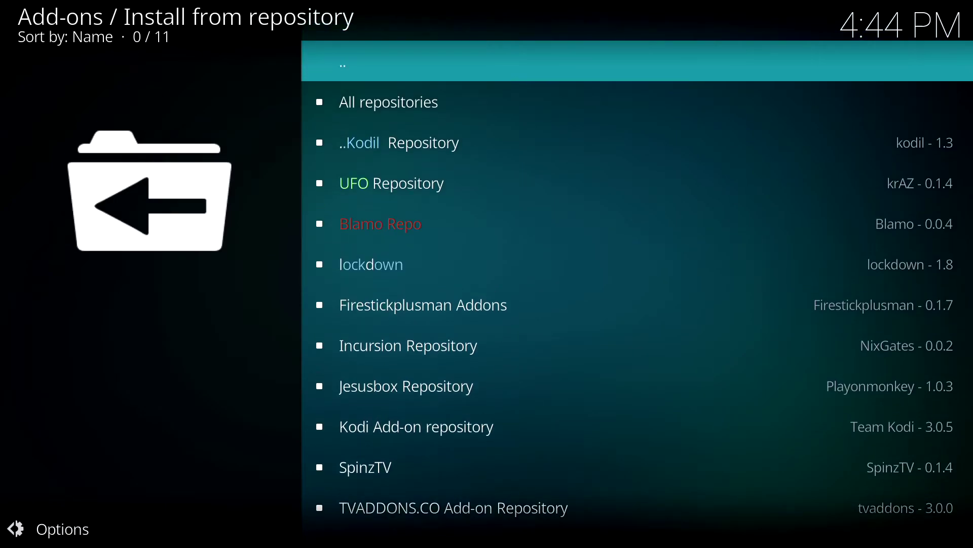
pyautogui.press('Down')
pyautogui.press('Down')
pyautogui.press('Down')
pyautogui.press('Down')
pyautogui.press('Down')
pyautogui.press('Down')
pyautogui.press('Down')
pyautogui.press('Down')
pyautogui.press('Down')
pyautogui.press('Down')
pyautogui.press('Down')
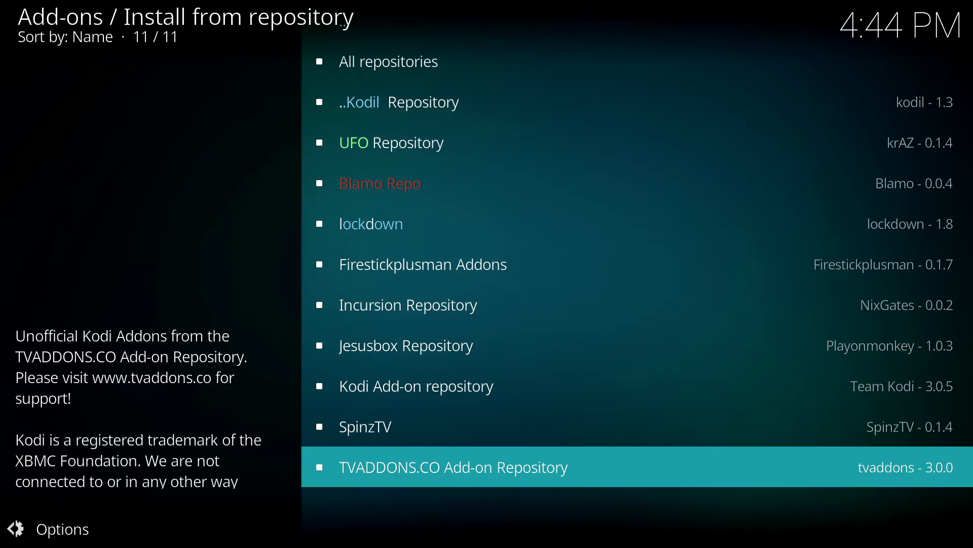
pyautogui.press('Return')
pyautogui.press('Down')
pyautogui.press('Down')
pyautogui.press('Down')
pyautogui.press('Down')
pyautogui.press('Down')
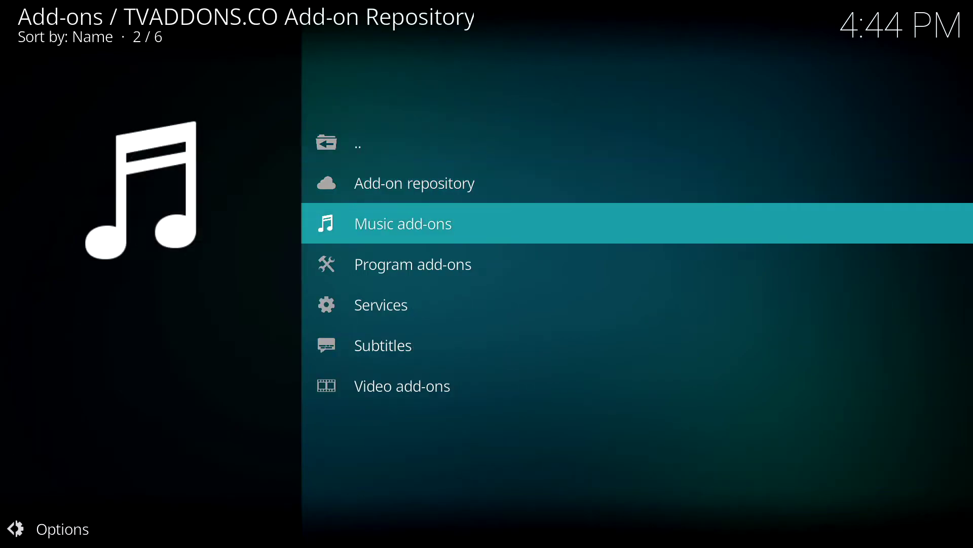
pyautogui.press('Return')
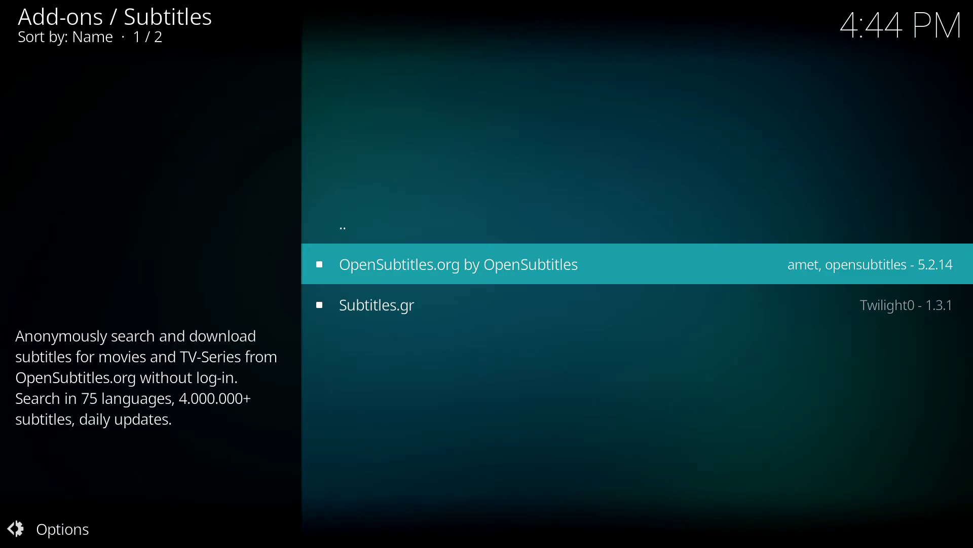
pyautogui.press('Return')
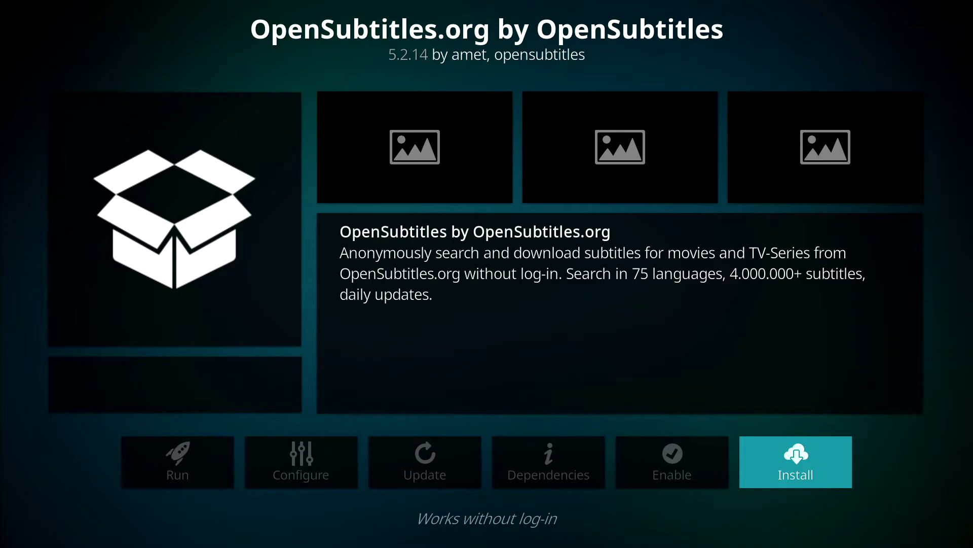
# Install OpenSubtitles.org, then choose Download from the paused movie's Subtitles menu
pyautogui.press('Return')
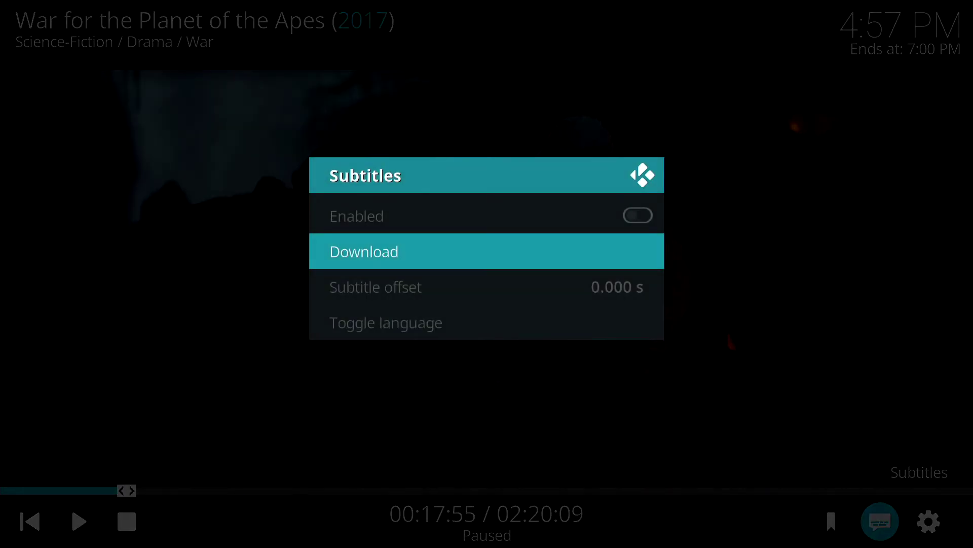
pyautogui.press('Return')
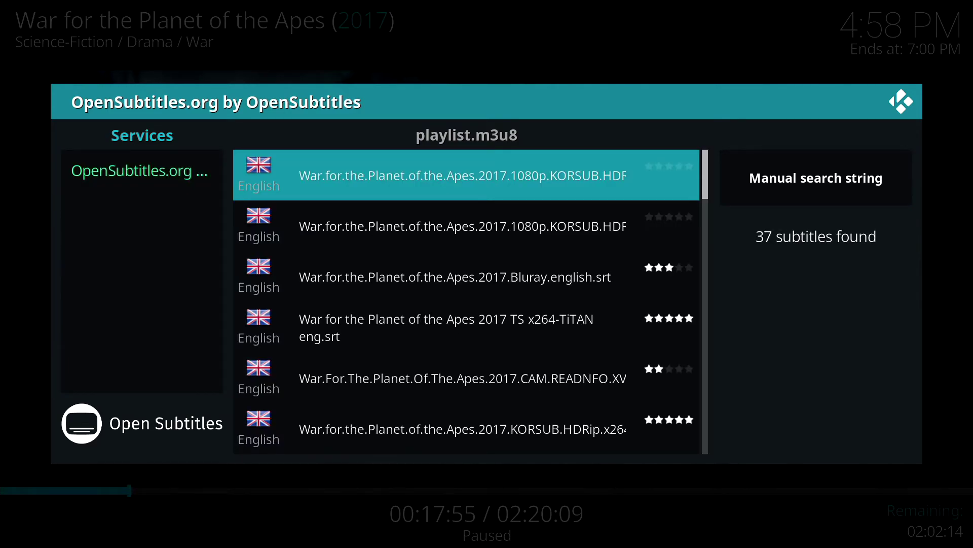
# Download the 720p.BluRay English subtitle from the 37 OpenSubtitles results
pyautogui.press('Down')
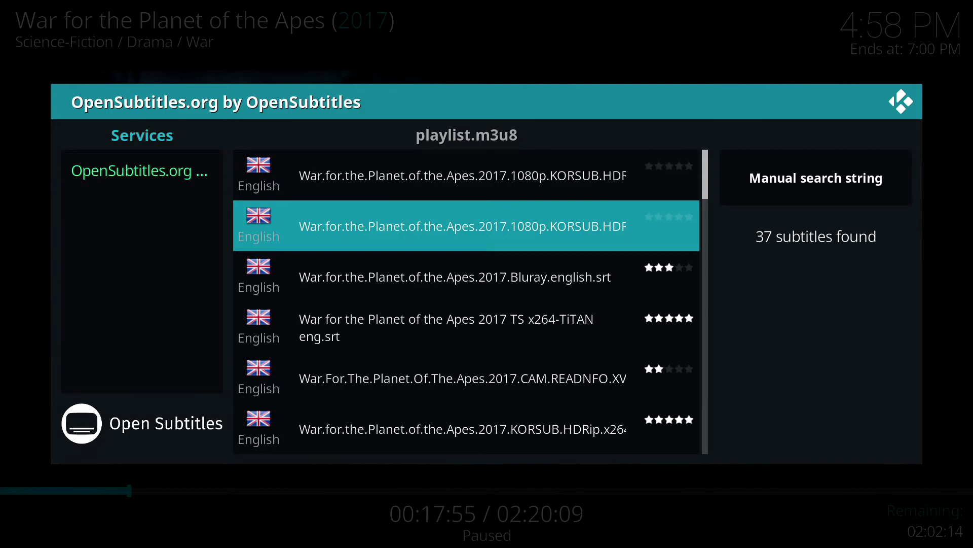
pyautogui.press('Down')
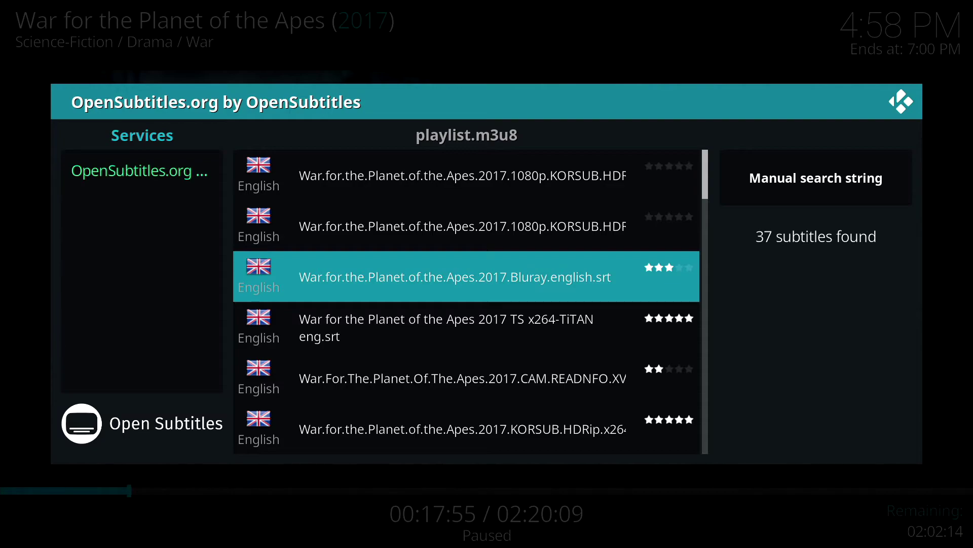
pyautogui.press('Down')
pyautogui.press('Down')
pyautogui.press('Down')
pyautogui.press('Down')
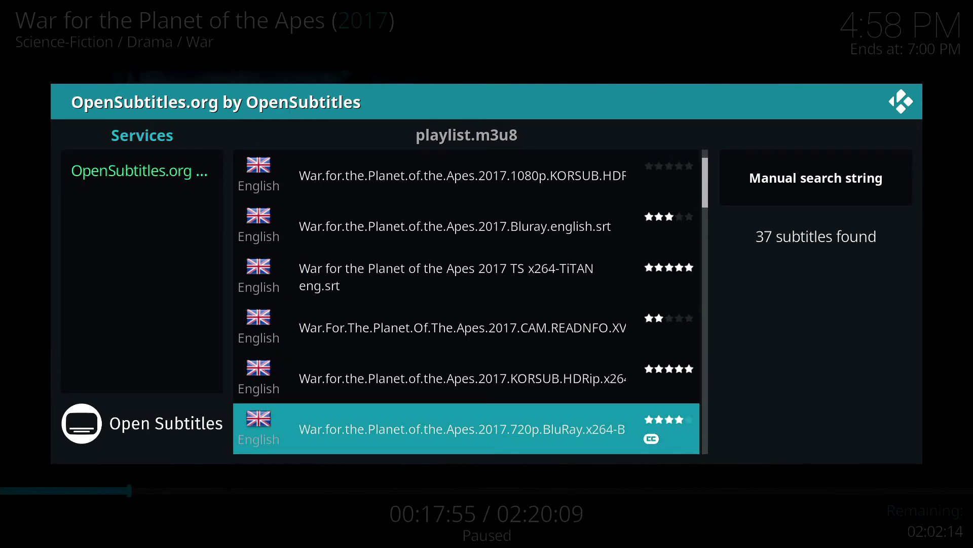
pyautogui.press('Return')
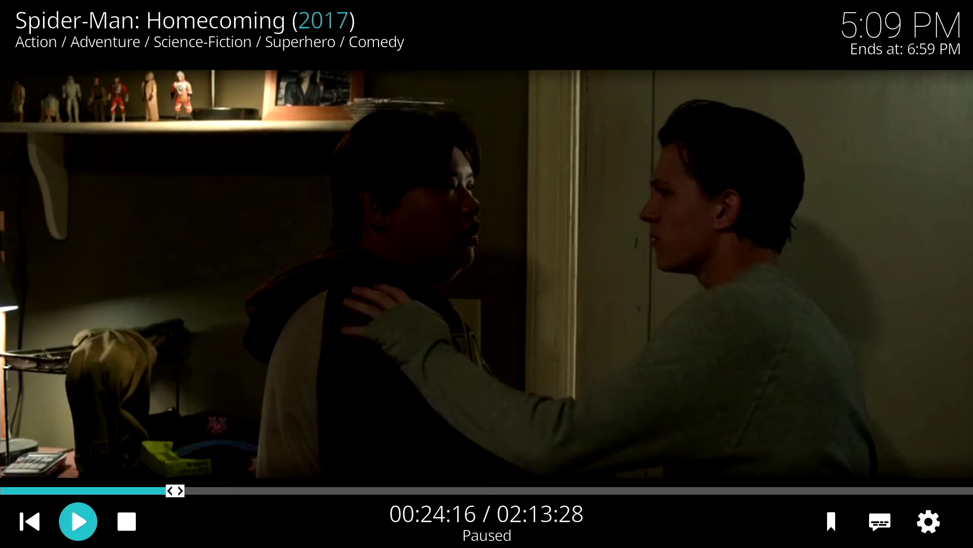
# In the playback Subtitles menu, turn Enabled off and back on
pyautogui.press('Right')
pyautogui.press('Right')
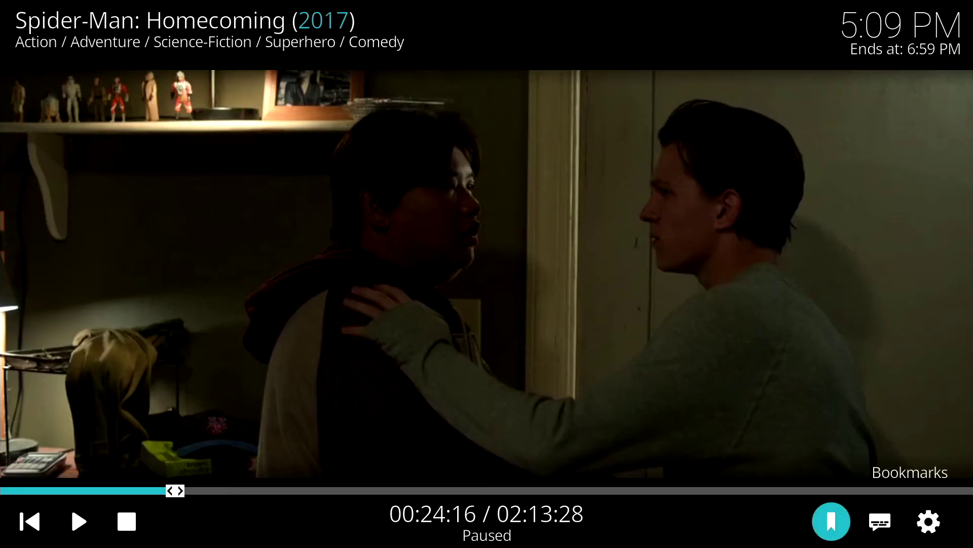
pyautogui.press('Right')
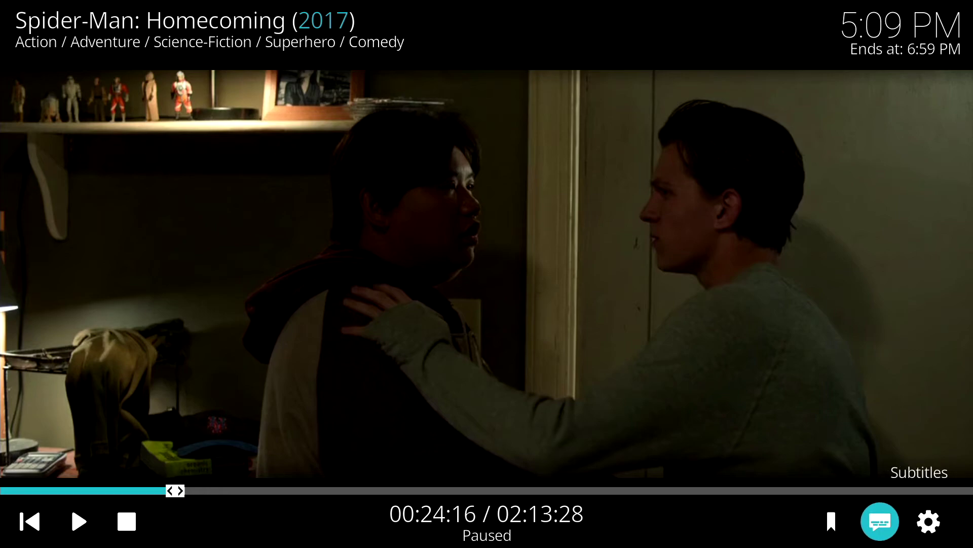
pyautogui.press('Left')
pyautogui.press('Right')
pyautogui.press('Return')
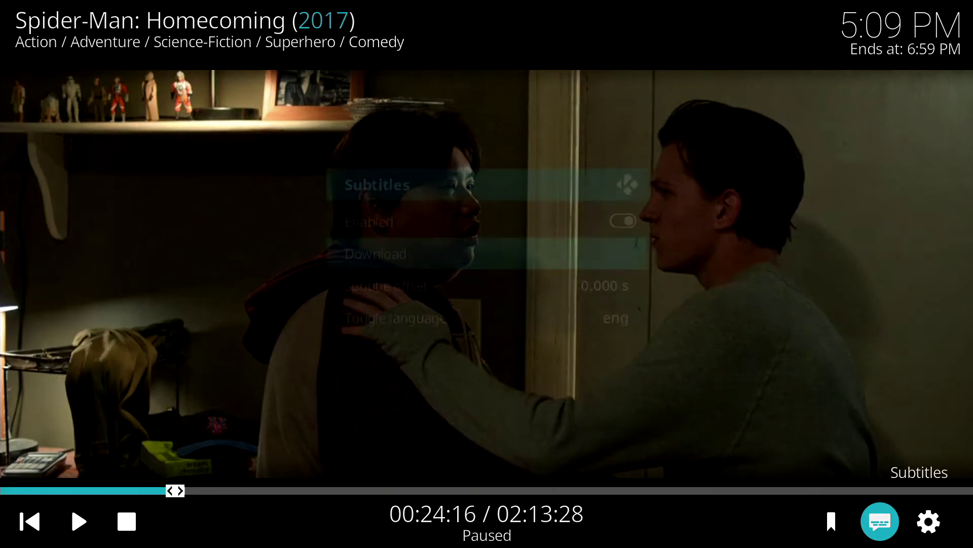
pyautogui.press('Up')
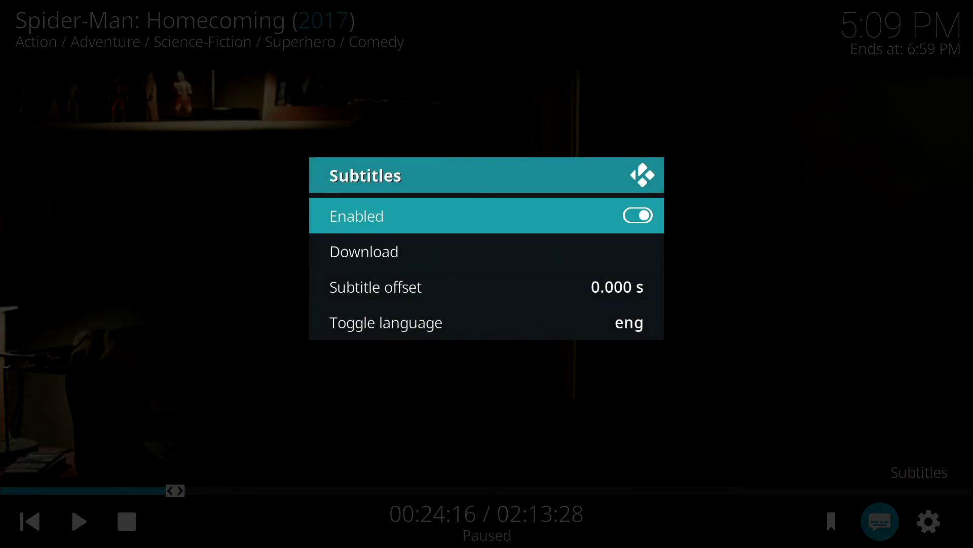
pyautogui.press('Return')
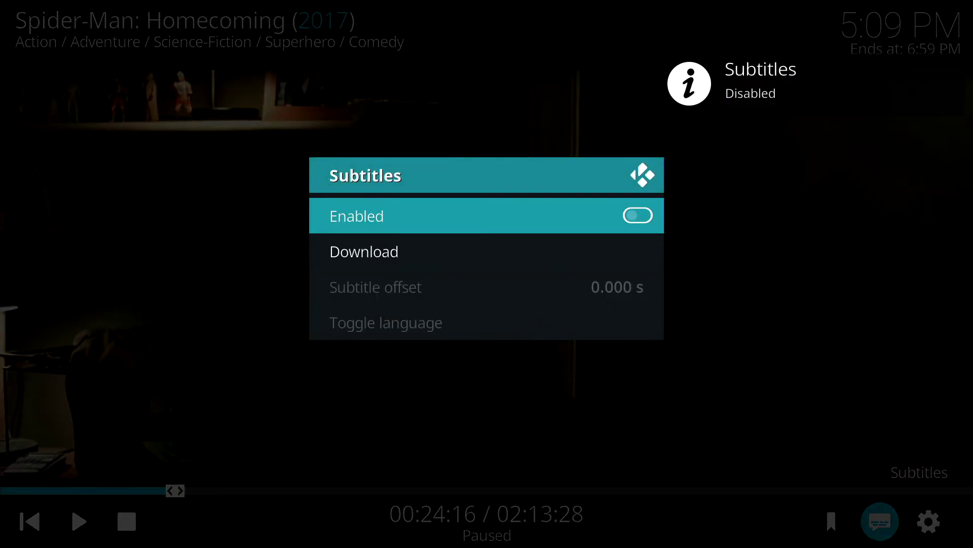
pyautogui.press('Return')
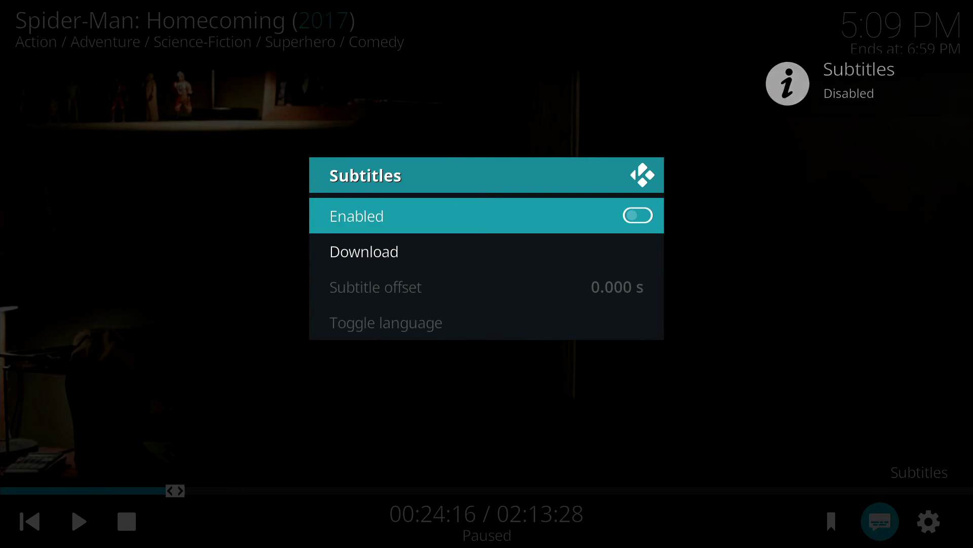
# Adjust the subtitle offset to 0.300 s ahead
pyautogui.press('Down')
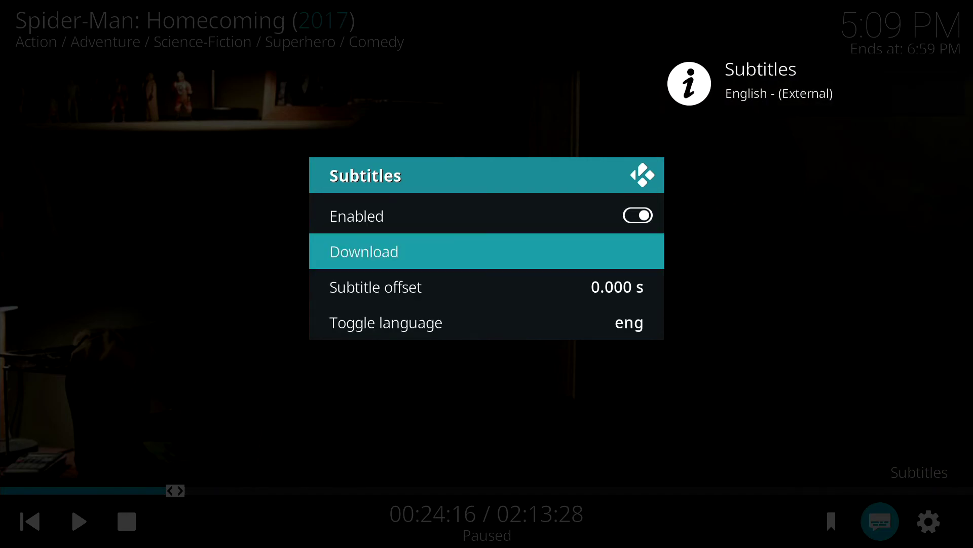
pyautogui.press('Down')
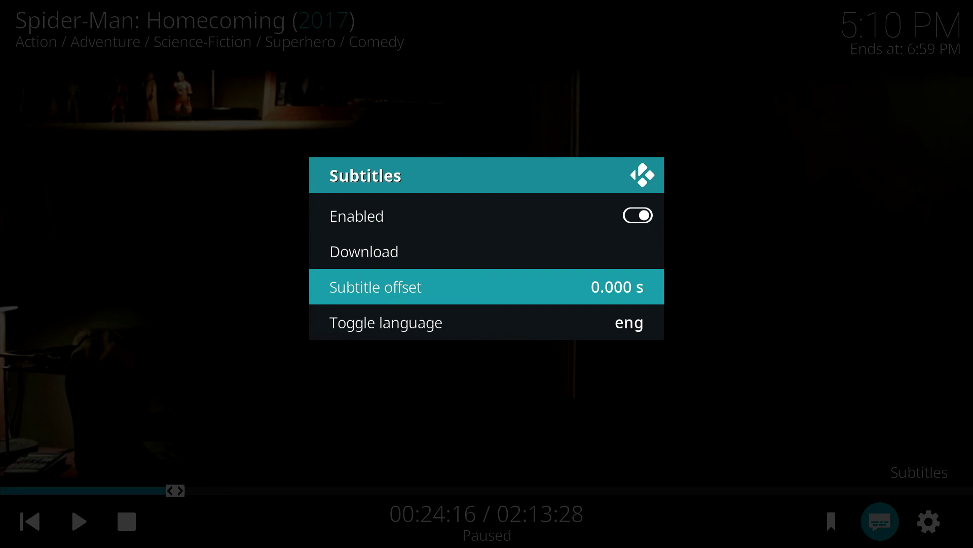
pyautogui.press('Return')
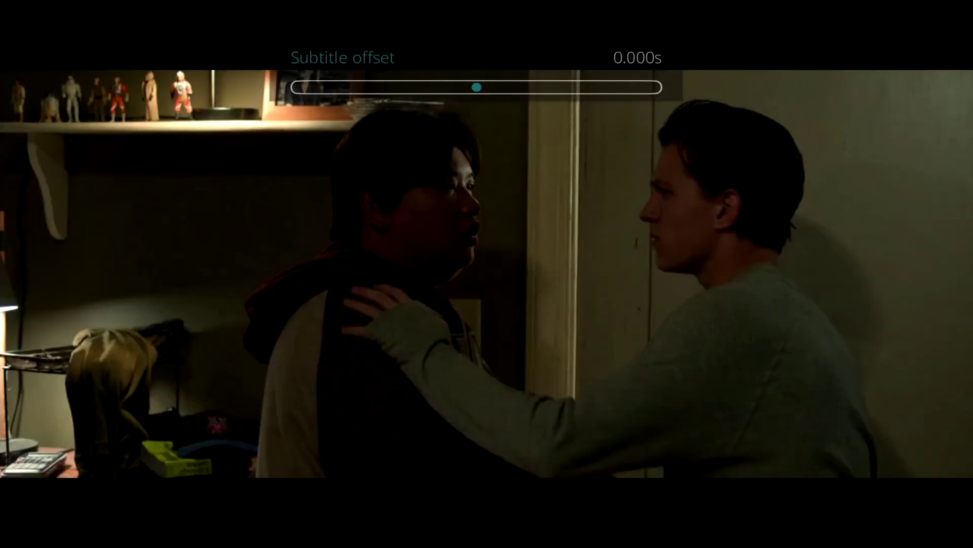
pyautogui.press('Left')
pyautogui.press('Left')
pyautogui.press('Left')
pyautogui.press('Left')
pyautogui.press('Left')
pyautogui.press('Left')
pyautogui.press('Left')
pyautogui.press('Left')
pyautogui.press('Left')
pyautogui.press('Left')
pyautogui.press('Left')
pyautogui.press('Left')
pyautogui.press('Left')
pyautogui.press('Left')
pyautogui.press('Left')
pyautogui.press('Left')
pyautogui.press('Left')
pyautogui.press('Left')
pyautogui.press('Left')
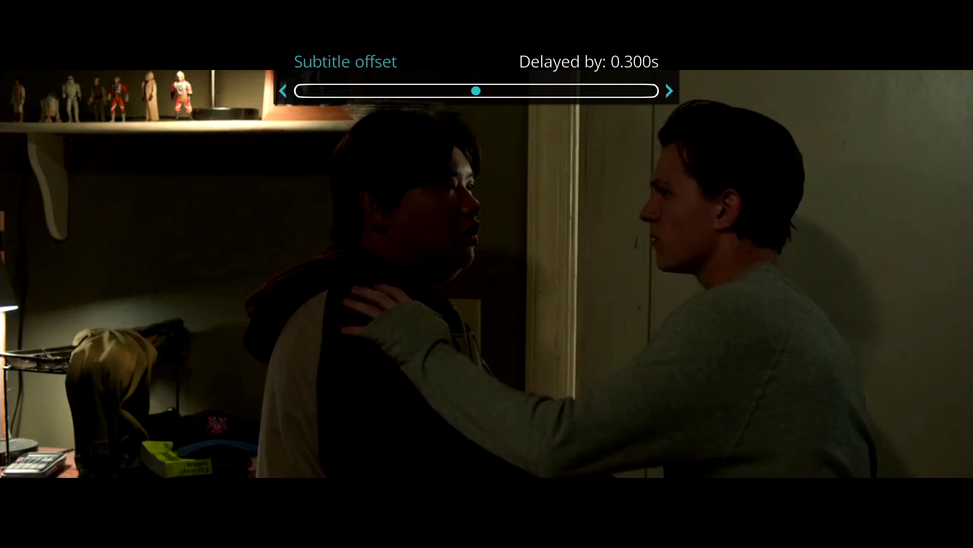
pyautogui.press('Left')
pyautogui.press('Left')
pyautogui.press('Left')
pyautogui.press('Right')
pyautogui.press('Right')
pyautogui.press('Right')
pyautogui.press('Right')
pyautogui.press('Right')
pyautogui.press('Right')
pyautogui.press('Right')
pyautogui.press('Right')
pyautogui.press('Right')
pyautogui.press('Right')
pyautogui.press('Right')
pyautogui.press('Right')
pyautogui.press('Right')
pyautogui.press('Right')
pyautogui.press('Right')
pyautogui.press('Right')
pyautogui.press('Right')
pyautogui.press('Right')
pyautogui.press('Right')
pyautogui.press('Right')
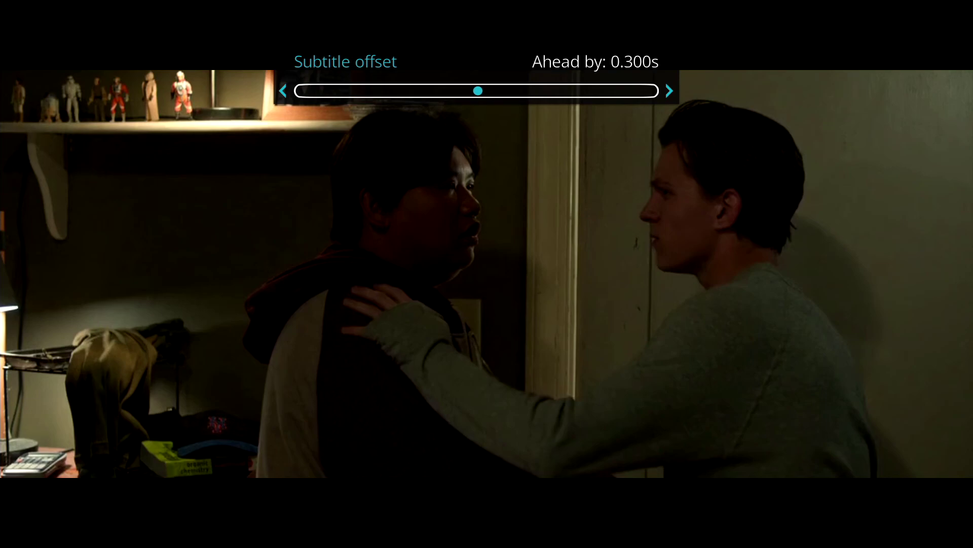